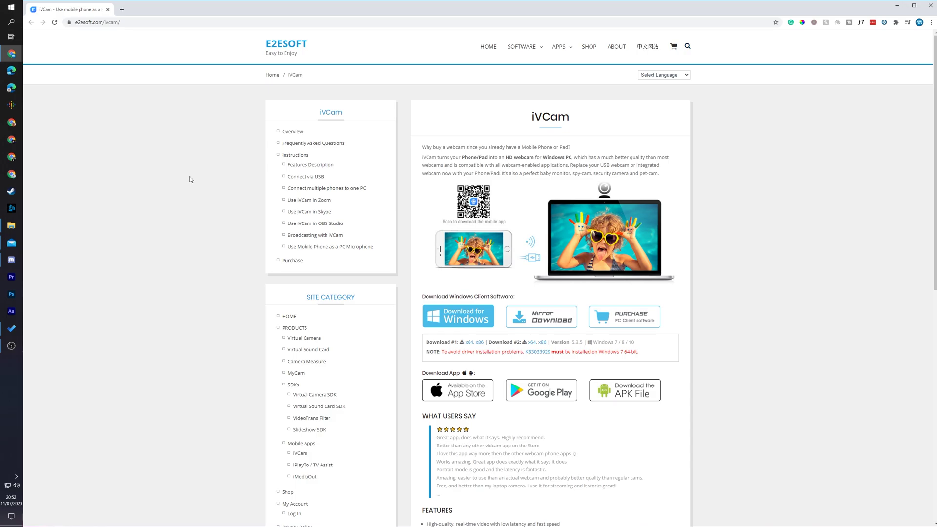
- Download the iVCam_x64_v5.3.5.exe Windows installer from the e2esoft.com/ivcam page
left_click(126, 25)
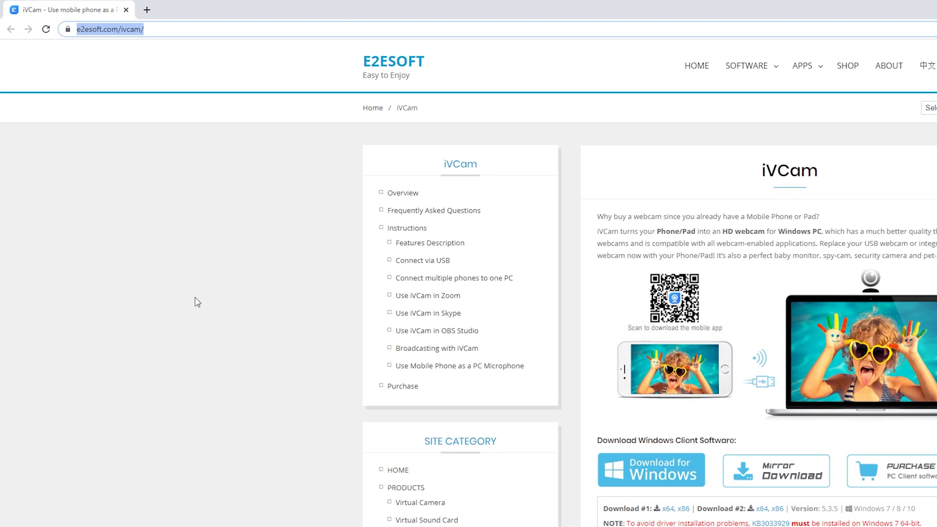
left_click(197, 302)
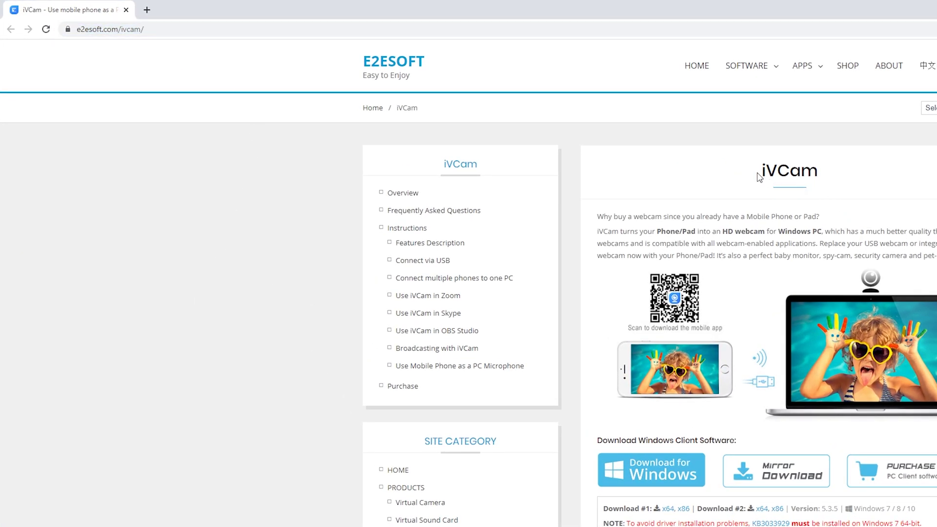
left_click_drag(759, 177, 824, 181)
left_click(823, 181)
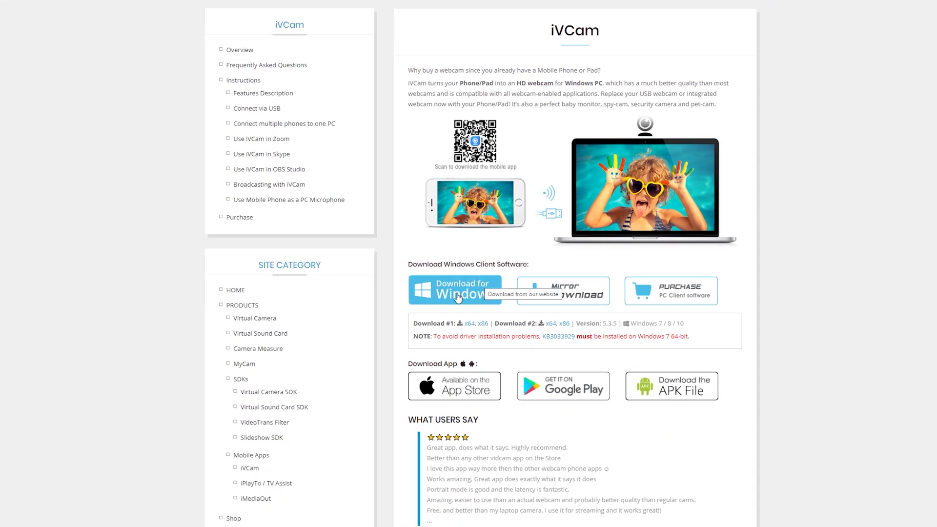
left_click(457, 298)
left_click_drag(445, 338, 695, 338)
left_click(696, 338)
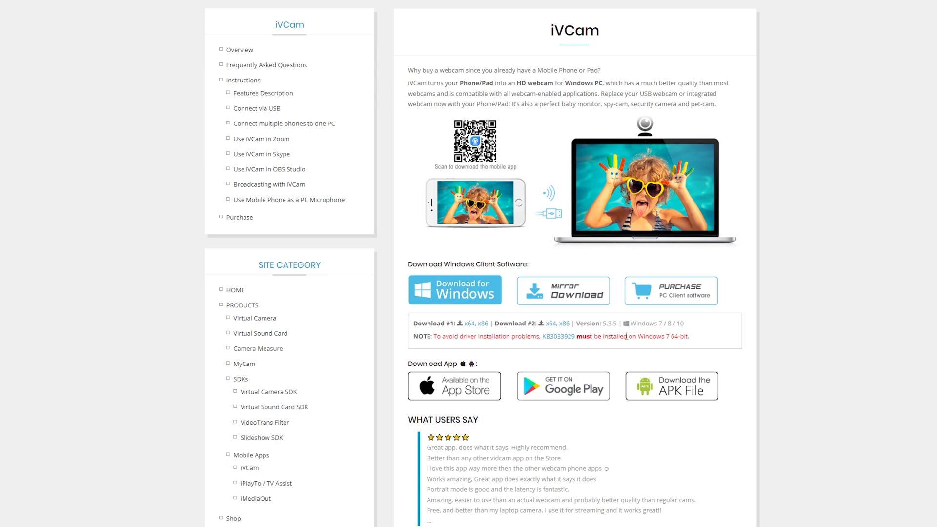
left_click(460, 295)
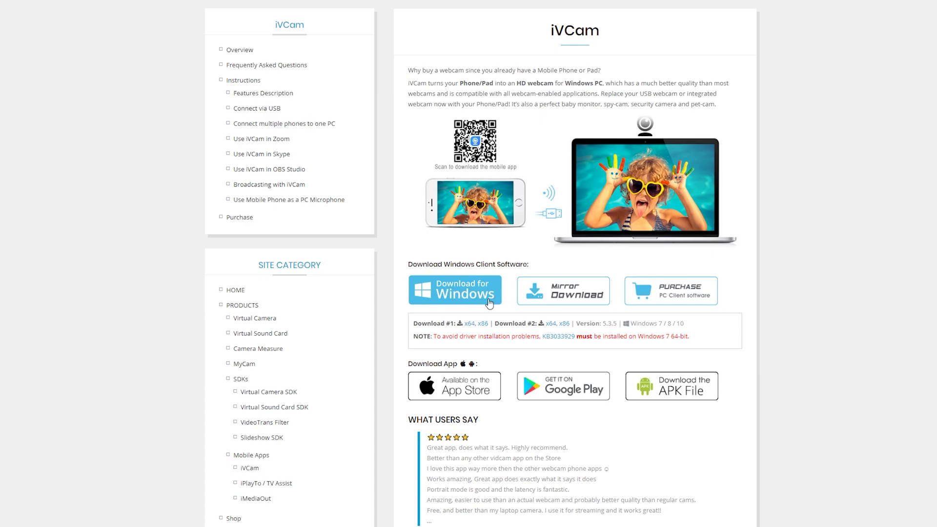
left_click(470, 323)
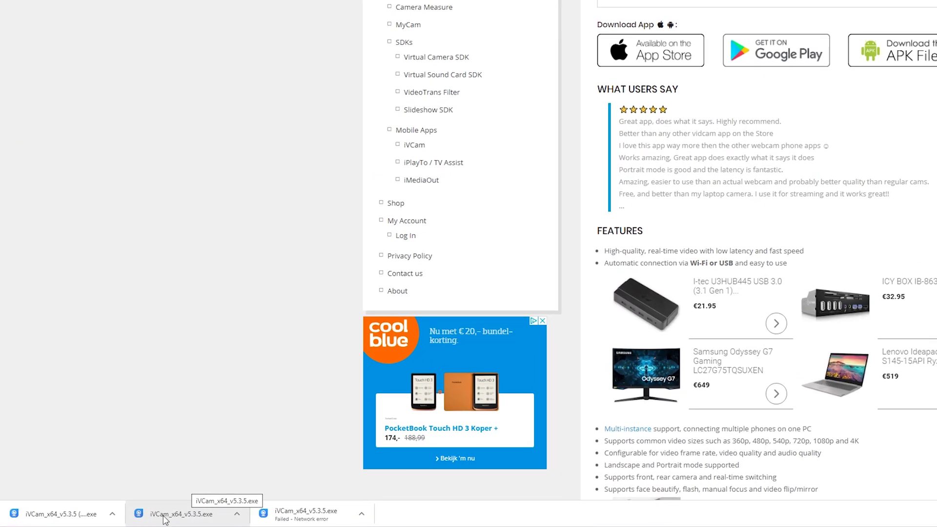
- Run the iVCam installer in English, keeping the default install and Start Menu folders
left_click(165, 516)
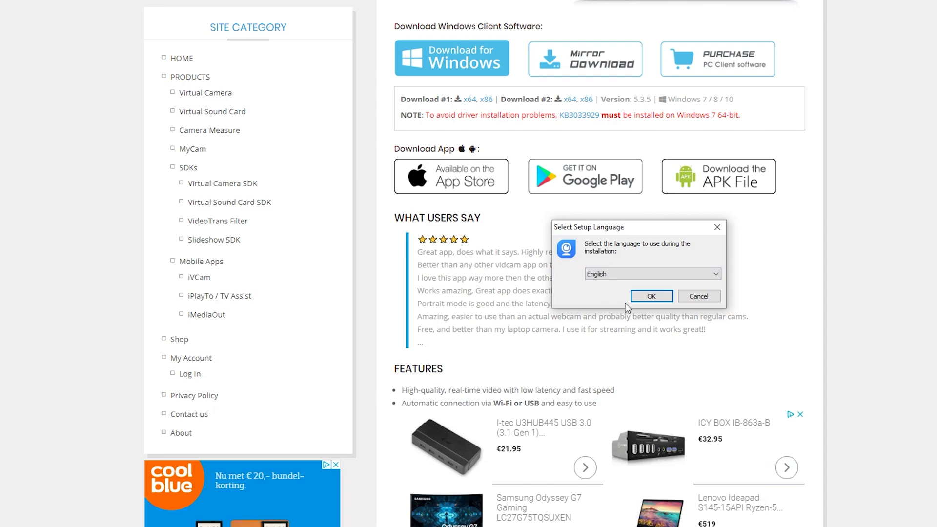
left_click(650, 296)
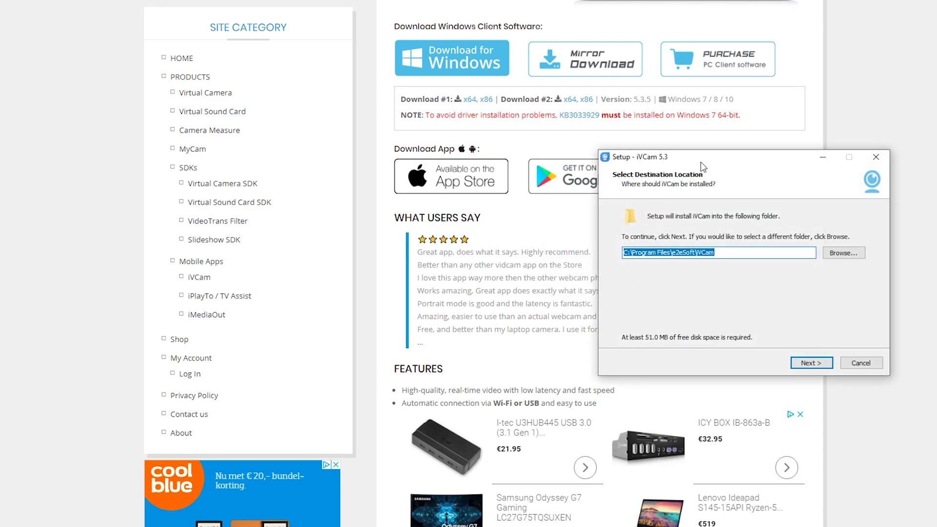
left_click_drag(700, 163, 555, 160)
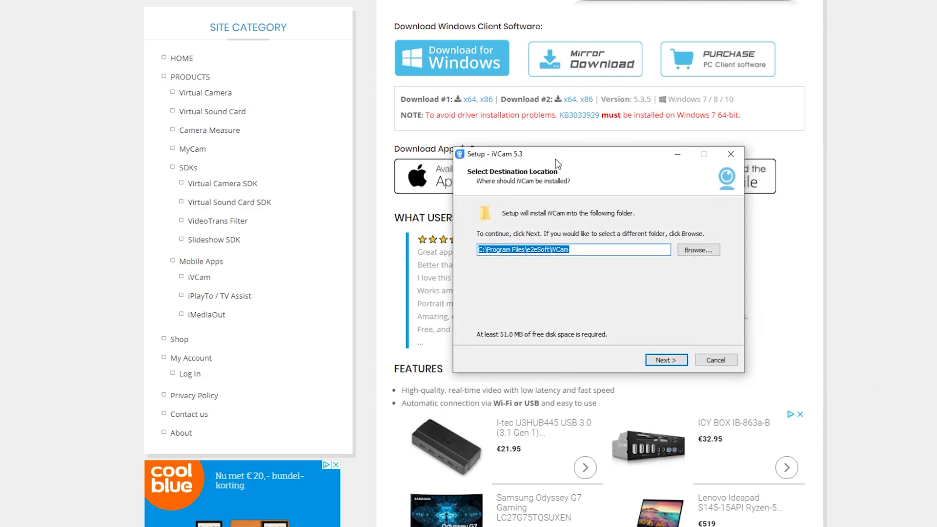
left_click(669, 363)
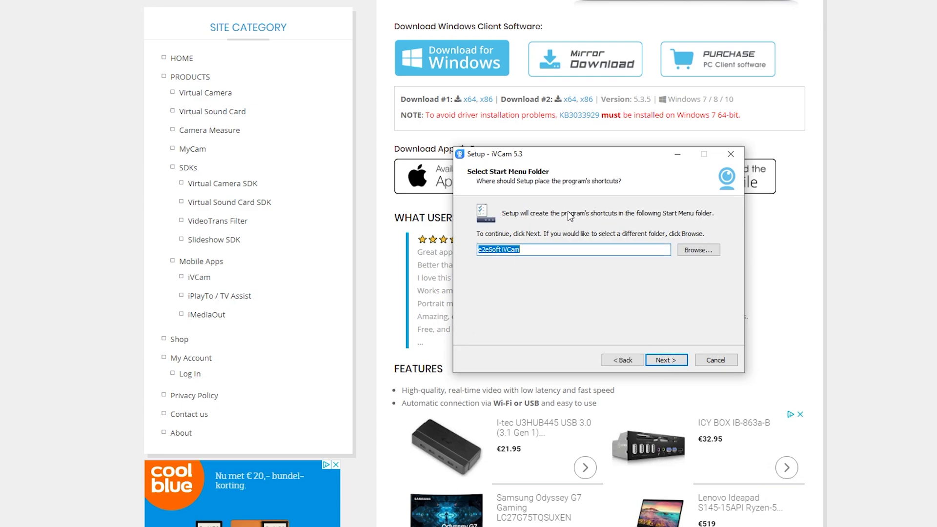
left_click(666, 360)
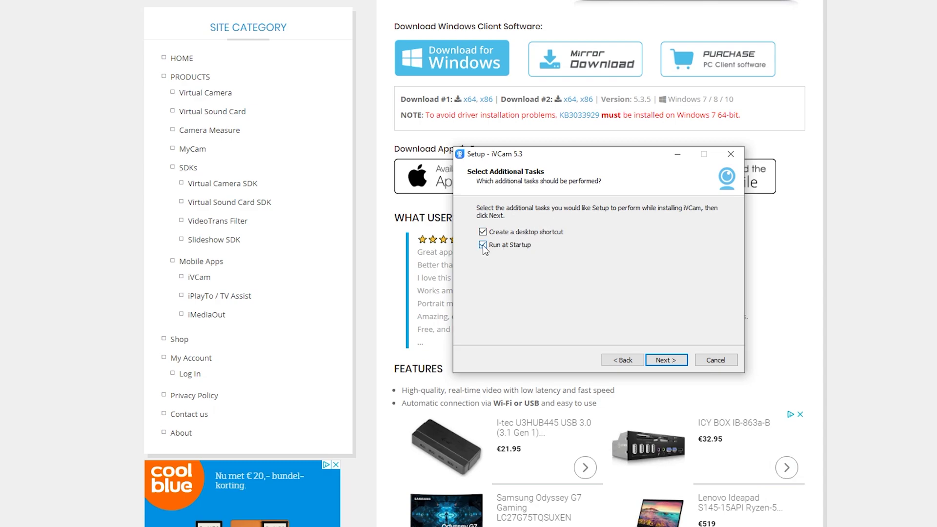
- Untick startup launch and desktop shortcut, install iVCam, and finish setup
left_click(510, 245)
left_click(492, 232)
left_click(669, 360)
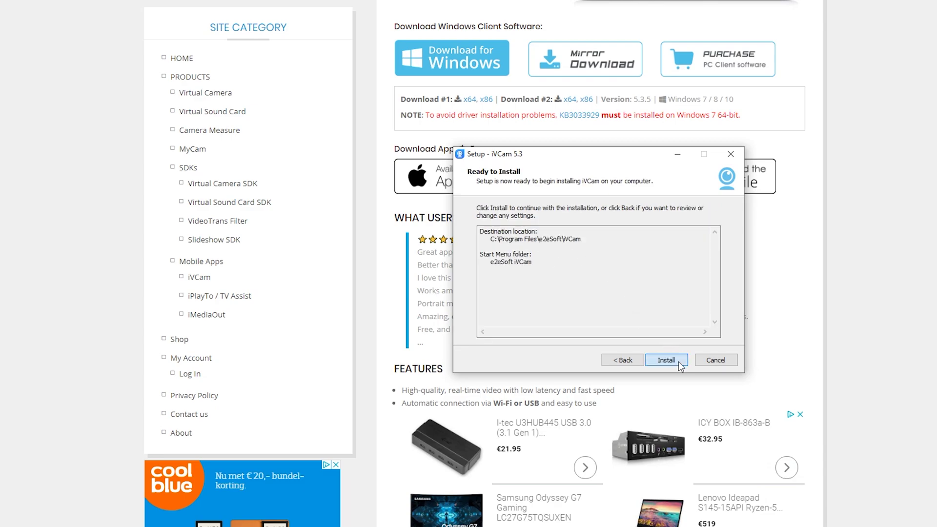
left_click(666, 361)
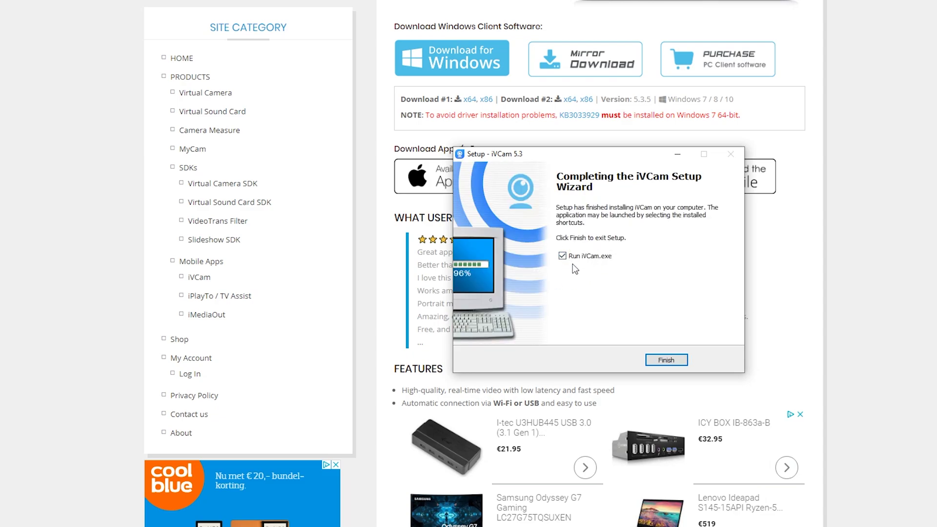
left_click(650, 359)
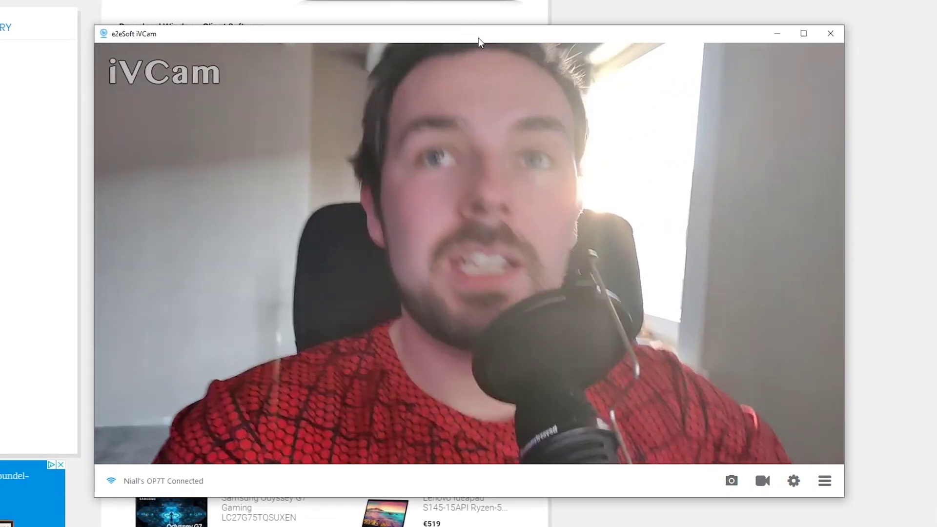
- Launch the Windows Camera app by searching 'cam' from Start
left_click(2, 13)
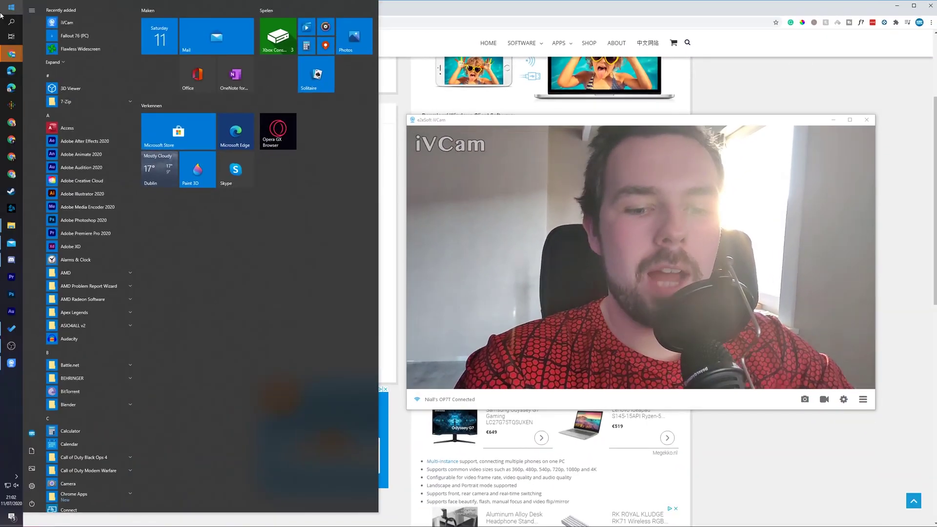
type("cam")
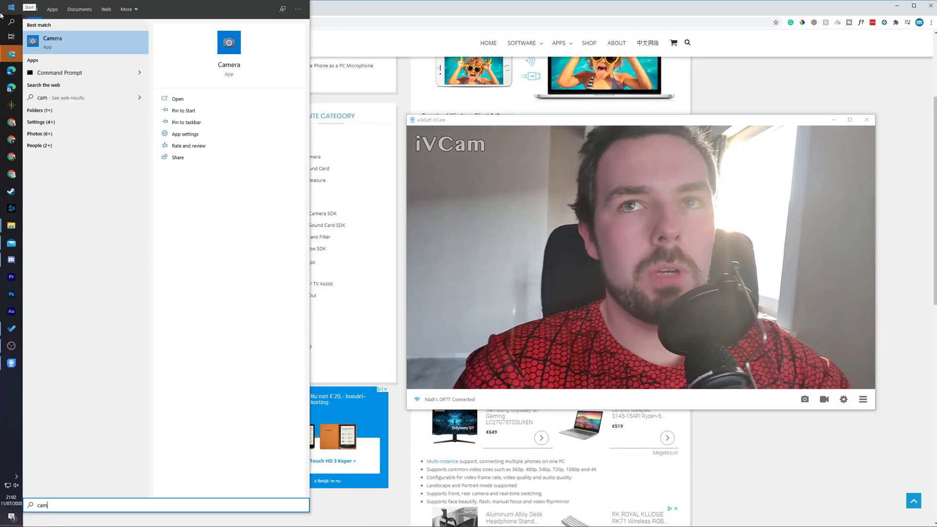
key("Return")
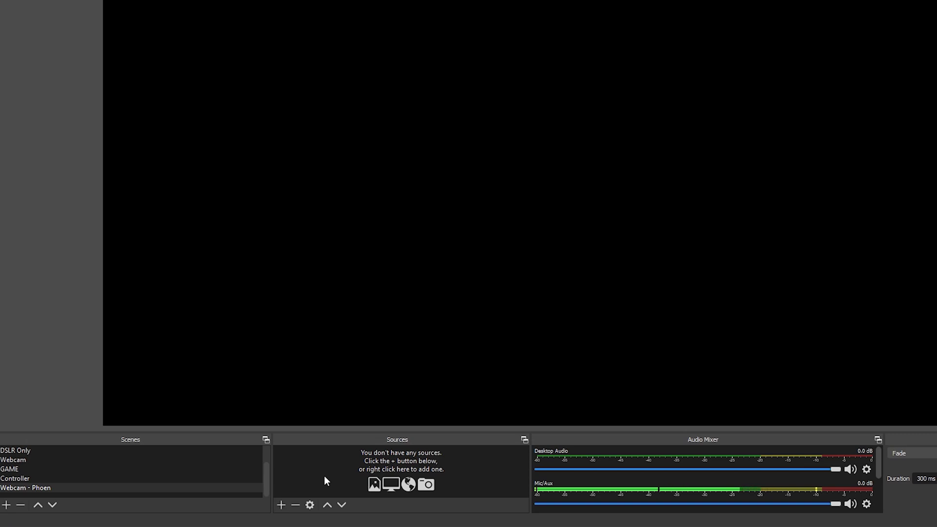
- Add a default-named Video Capture Device source using the e2eSoft iVCam device
left_click(281, 505)
left_click(418, 470)
left_click(277, 506)
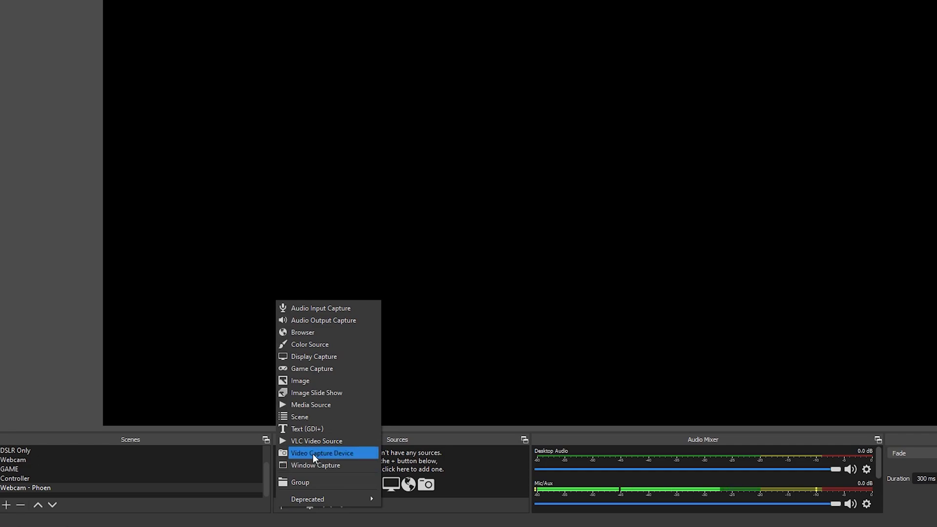
left_click(341, 453)
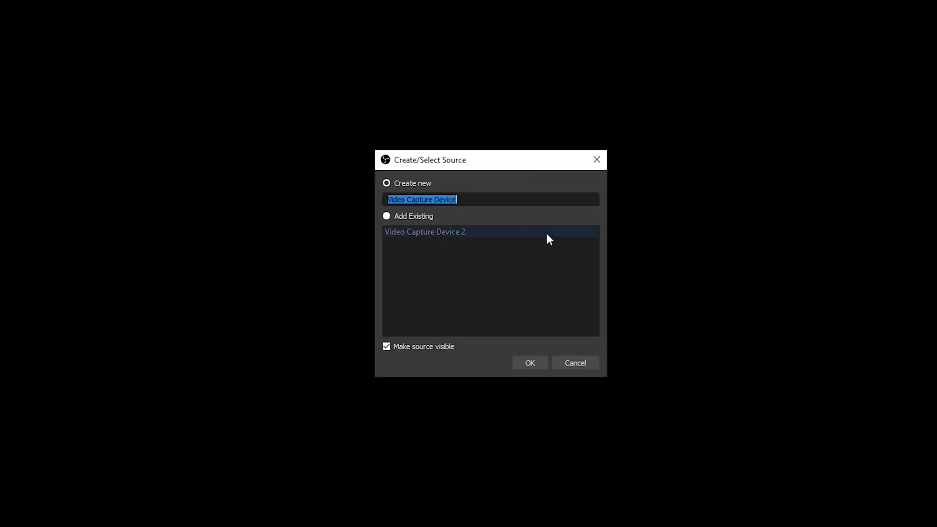
left_click(527, 364)
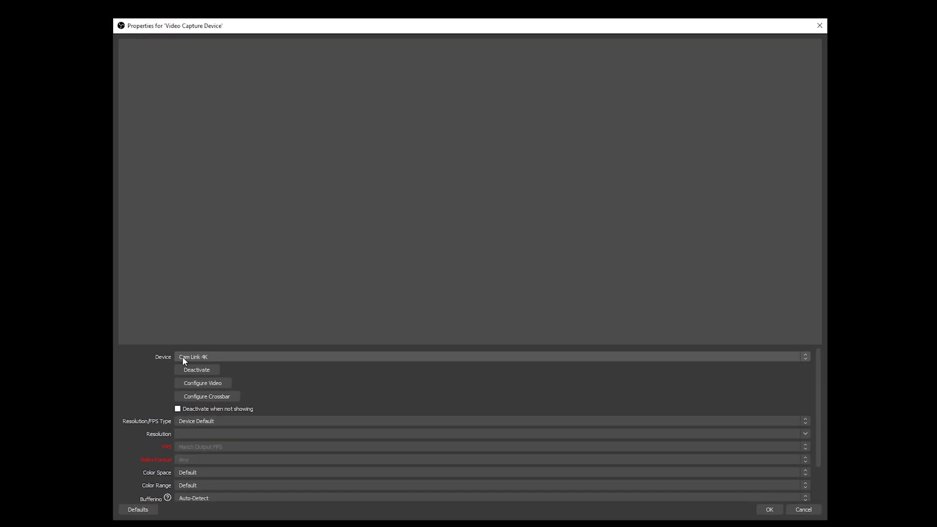
left_click(200, 356)
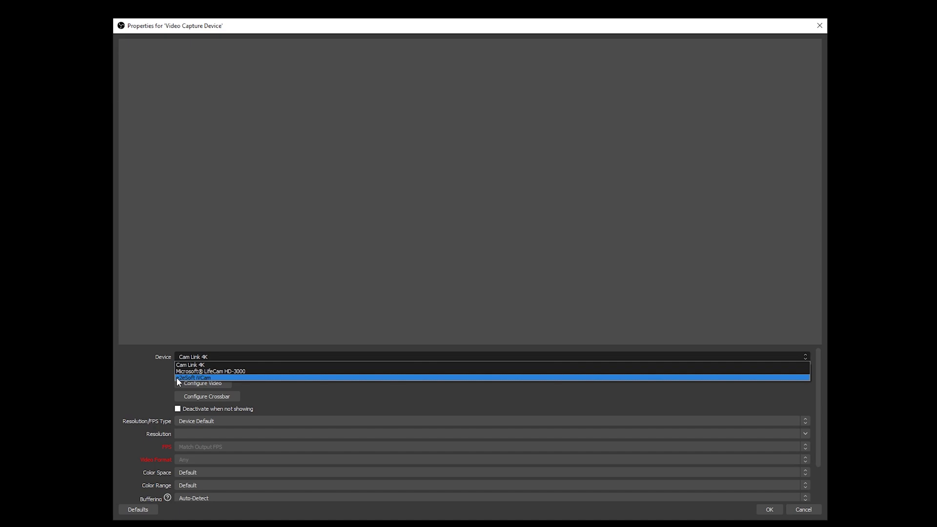
left_click(213, 378)
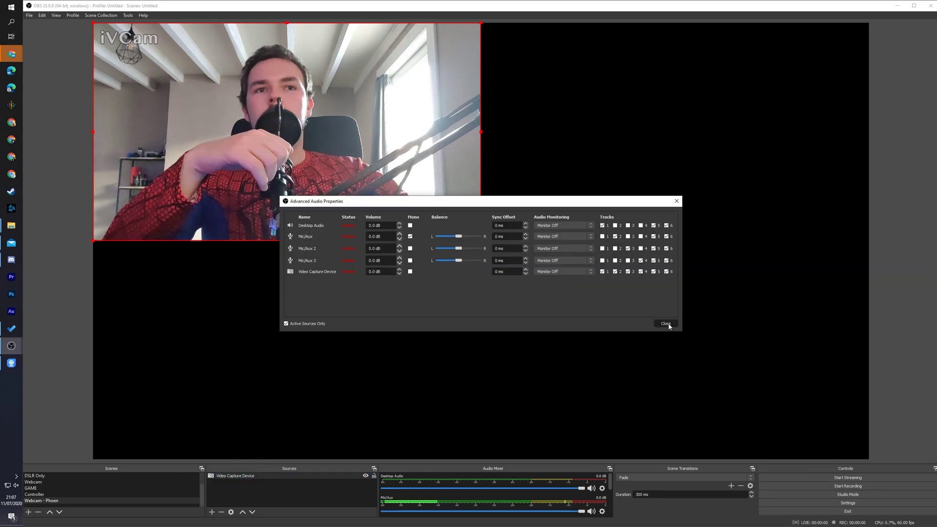
left_click(668, 325)
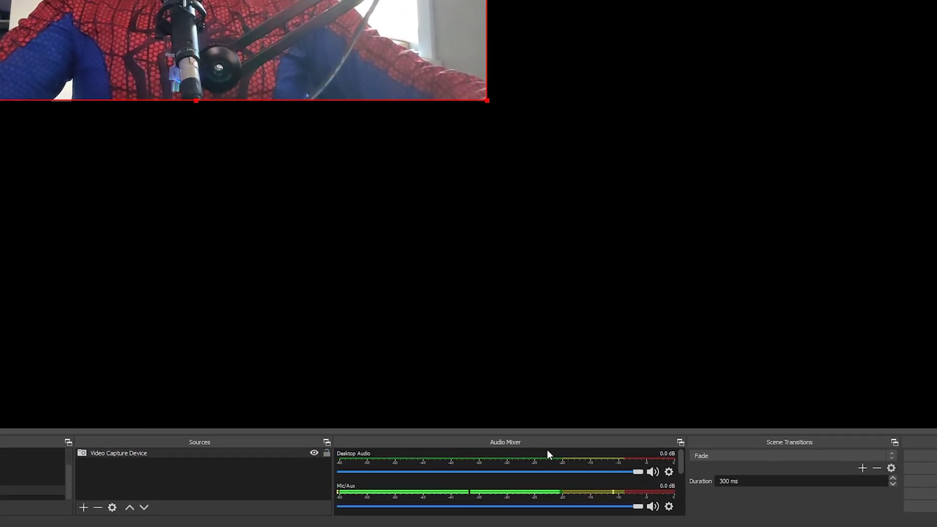
left_click(669, 507)
left_click(695, 499)
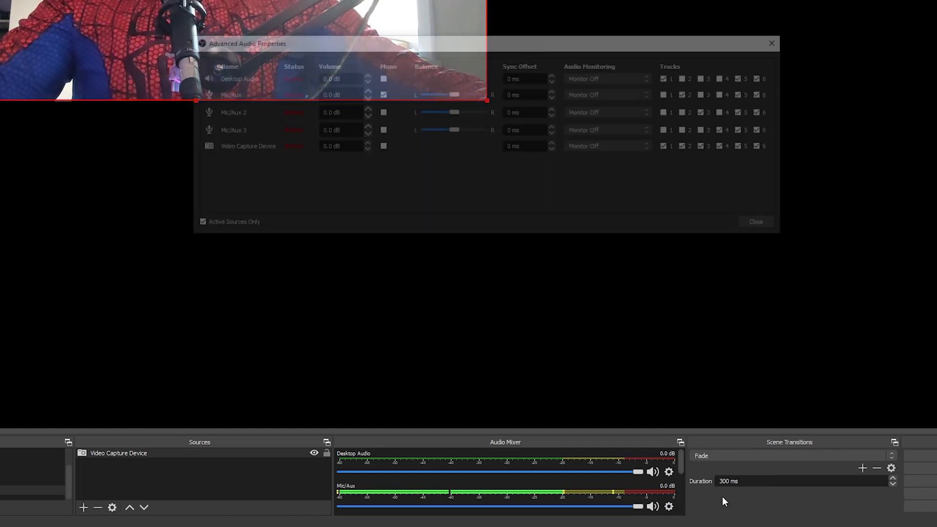
left_click(509, 204)
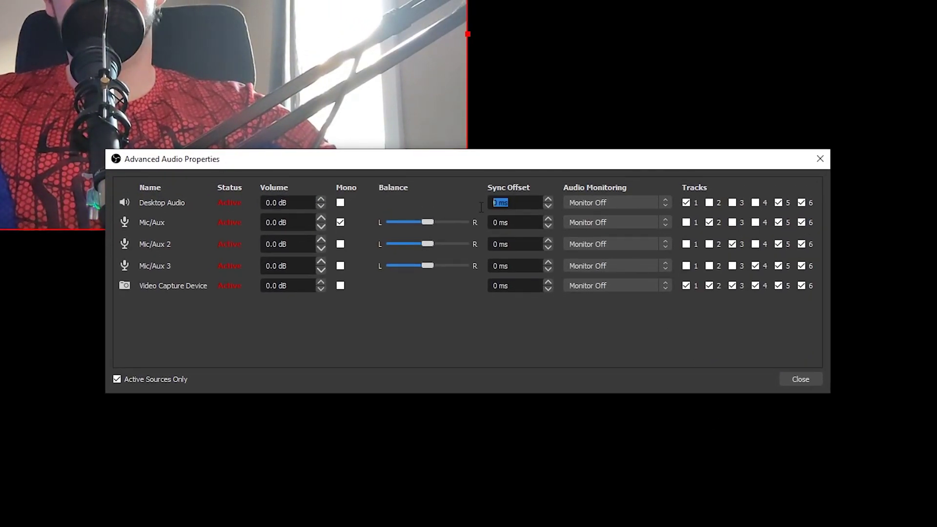
left_click(509, 203)
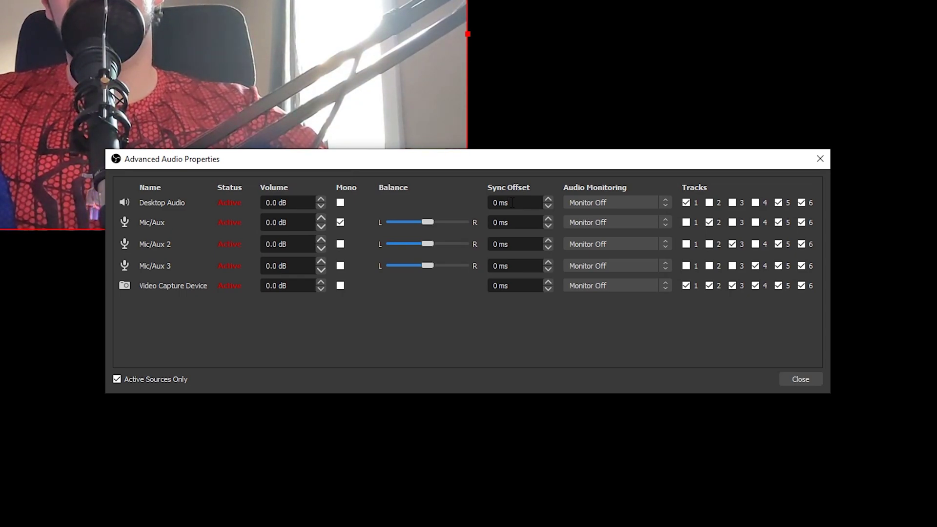
left_click(806, 384)
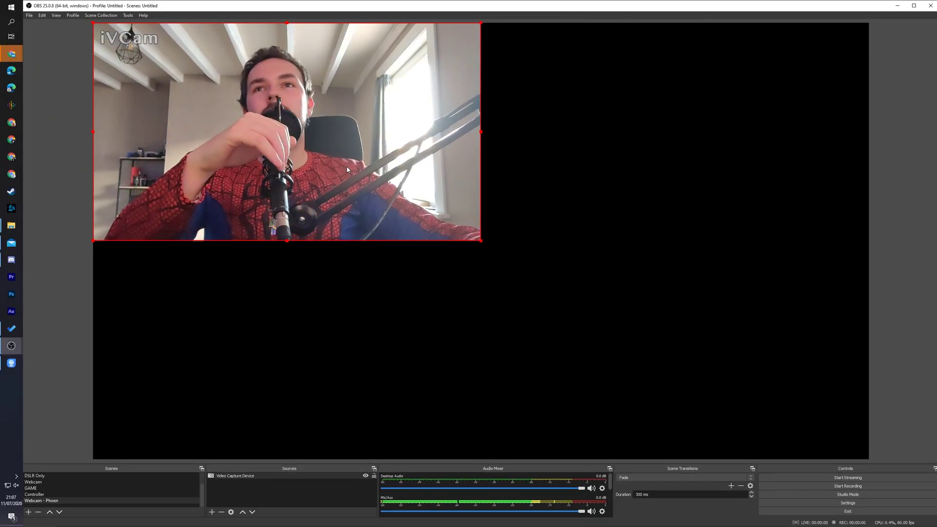